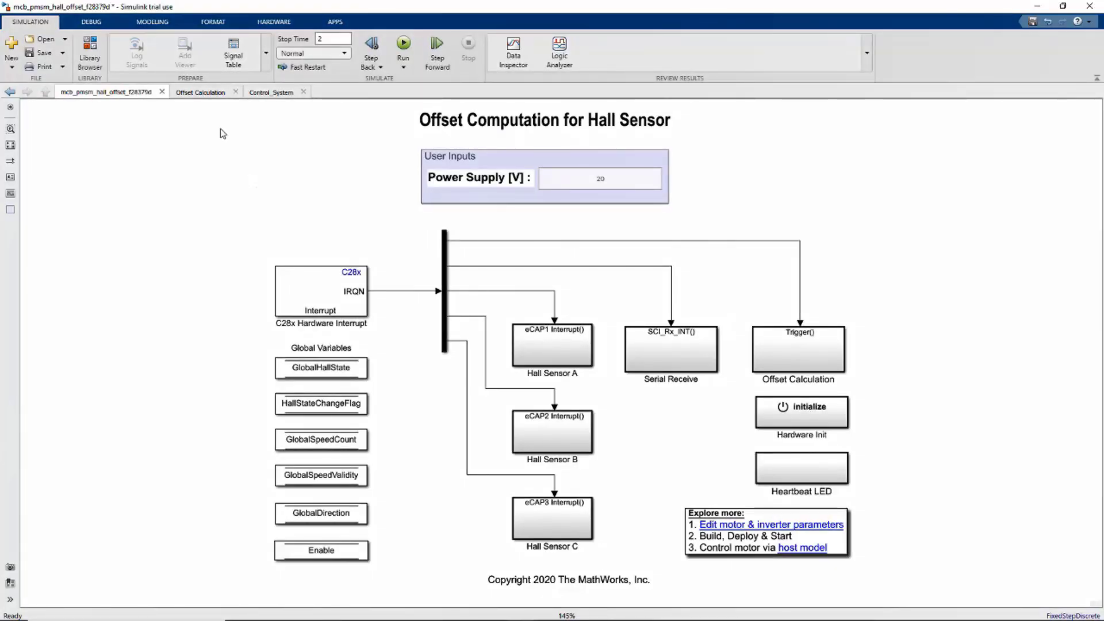
Step: Drill into Offset Calculation's Control_System subsystem to see the Find Offset block and SVPWM path
{"action": "left_click", "coordinate": [211, 97]}
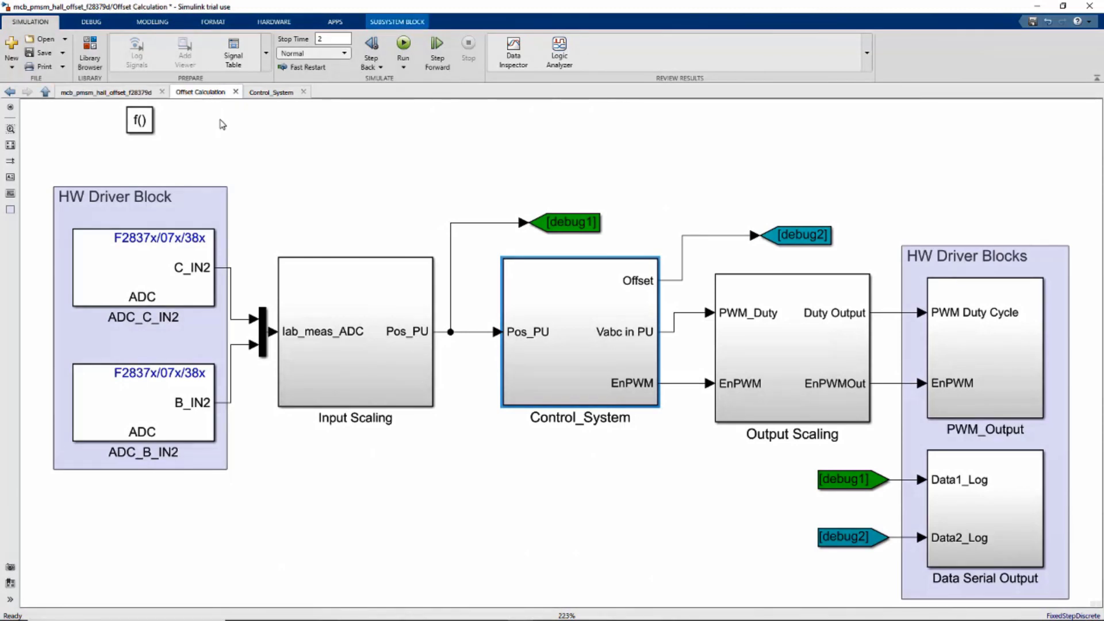
{"action": "left_click", "coordinate": [260, 93]}
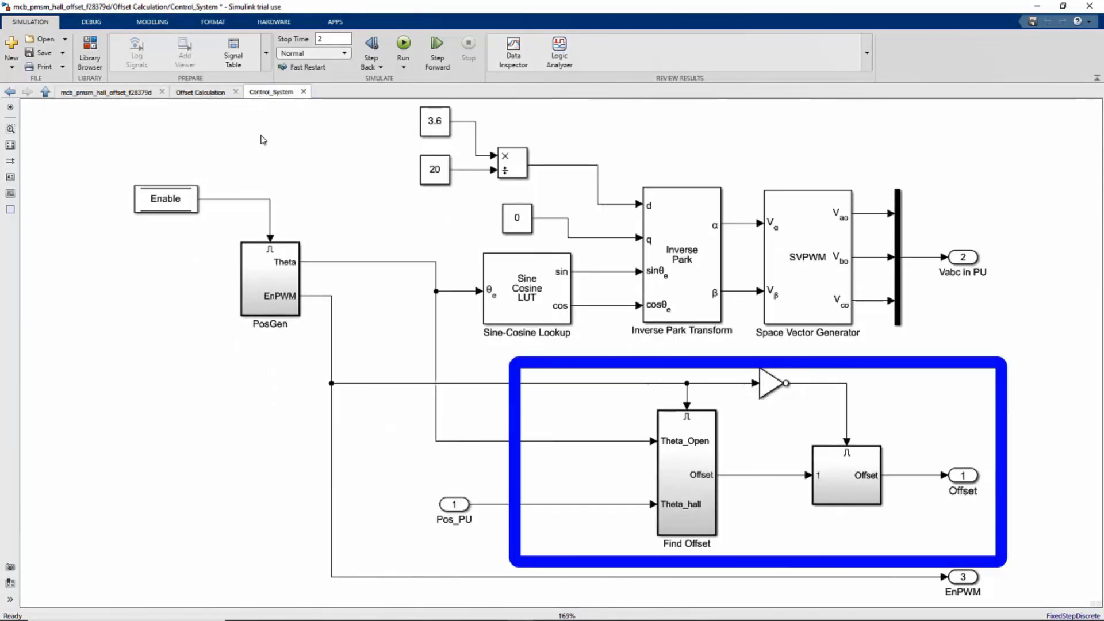
Step: Build and deploy the Hall offset model to the F28379D, then open mcb_pmsm_host_offsetComputation_f28379d
{"action": "left_click", "coordinate": [270, 25]}
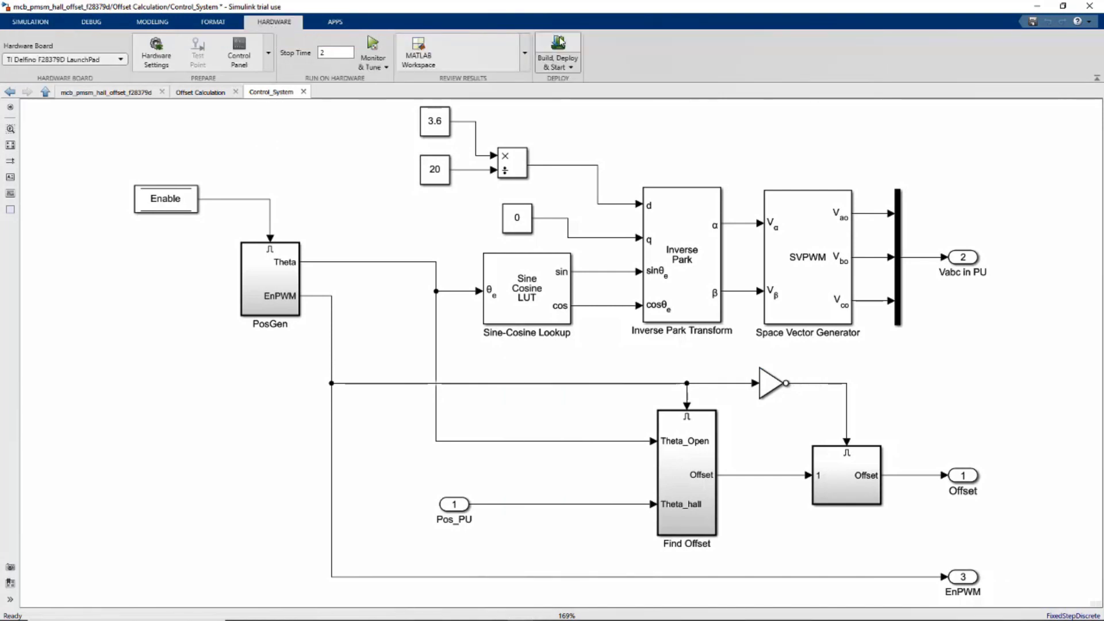
{"action": "left_click", "coordinate": [561, 48]}
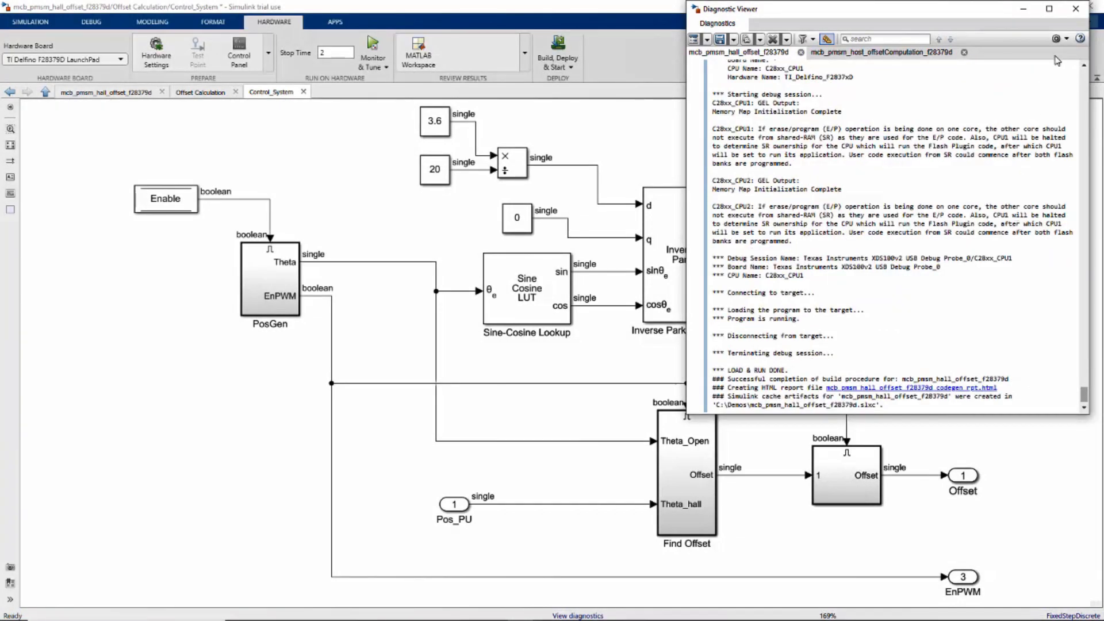
{"action": "left_click", "coordinate": [1083, 13]}
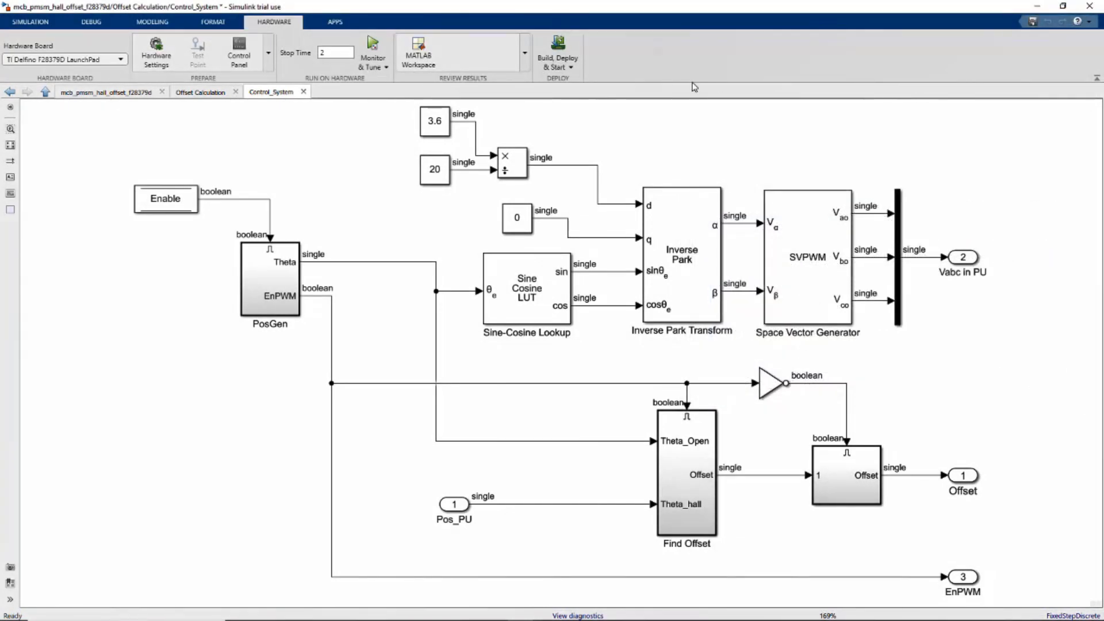
{"action": "left_click", "coordinate": [147, 94]}
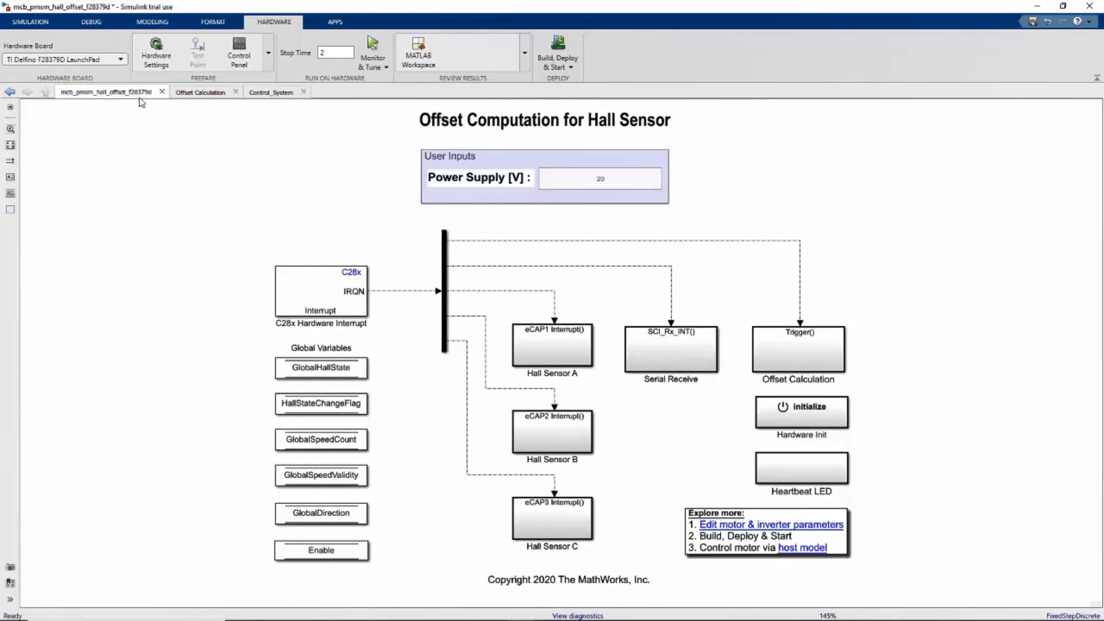
{"action": "left_click", "coordinate": [786, 550]}
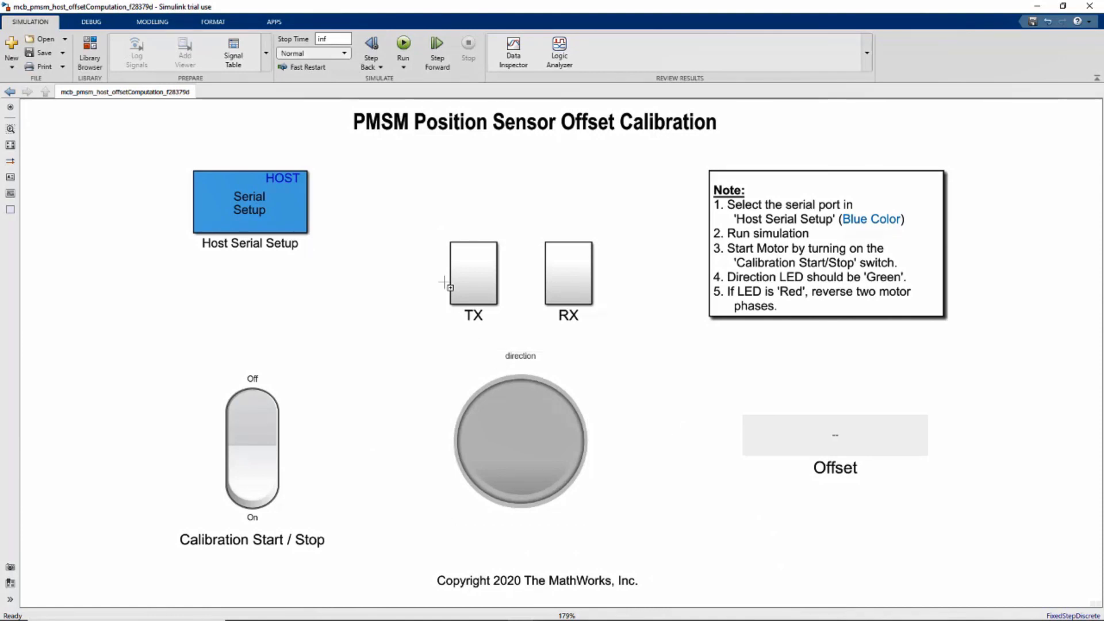
Step: Run the host offset computation model and switch Calibration Start/Stop to On
{"action": "left_click", "coordinate": [404, 45]}
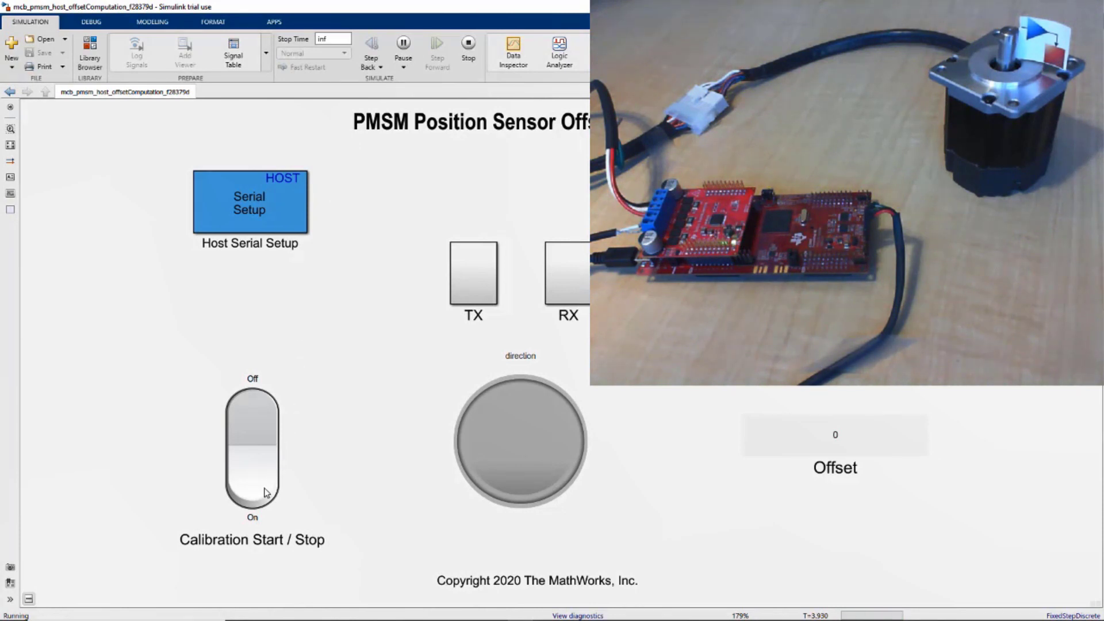
{"action": "left_click", "coordinate": [266, 492]}
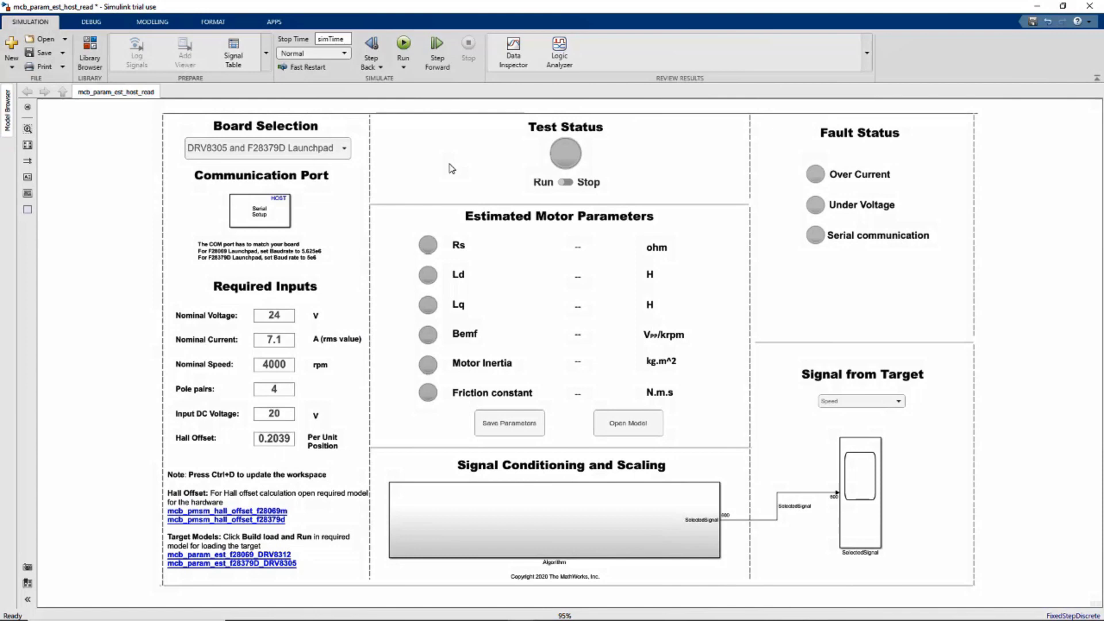
Step: Deploy mcb_param_est_f28379D_DRV8305 to the board and run the host model to estimate Rs, Ld, Lq, Bemf, J, B
{"action": "left_click", "coordinate": [275, 566]}
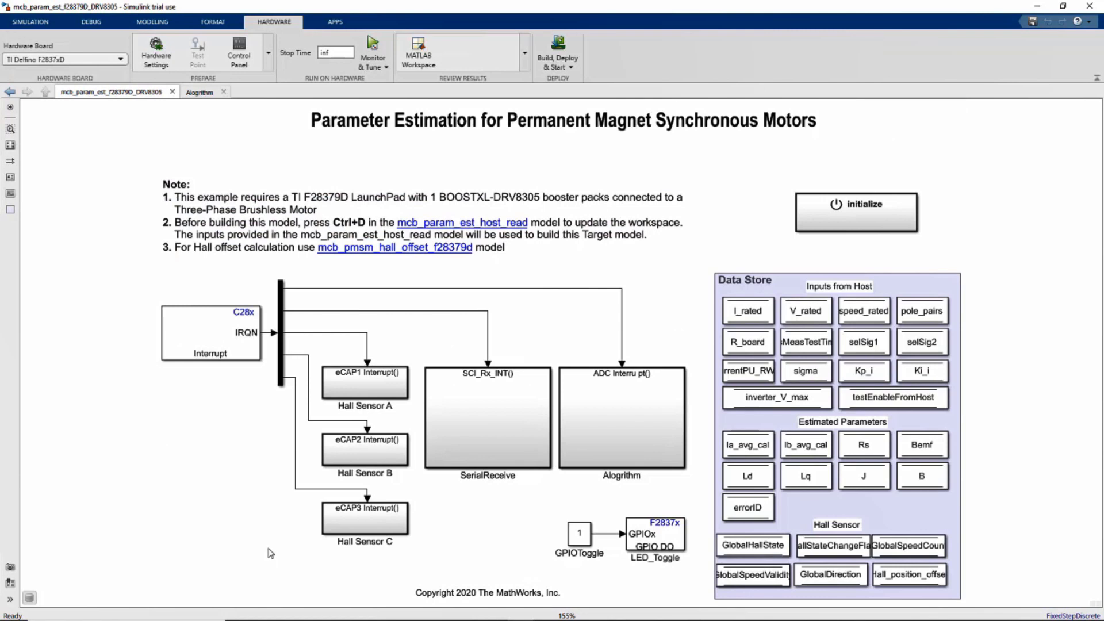
{"action": "left_click", "coordinate": [559, 48]}
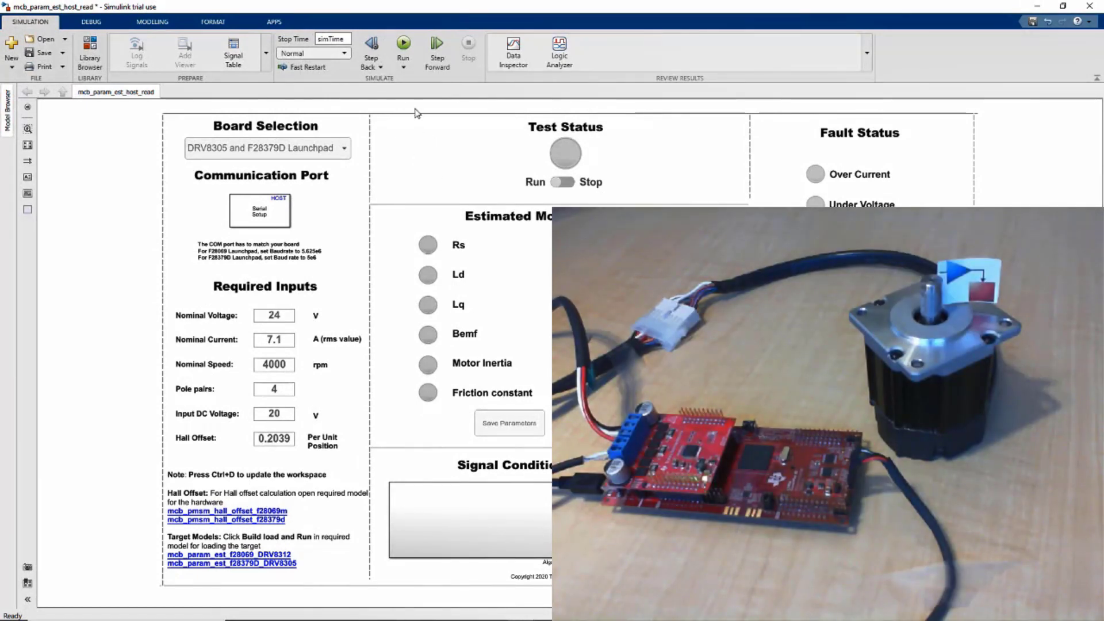
{"action": "left_click", "coordinate": [405, 46]}
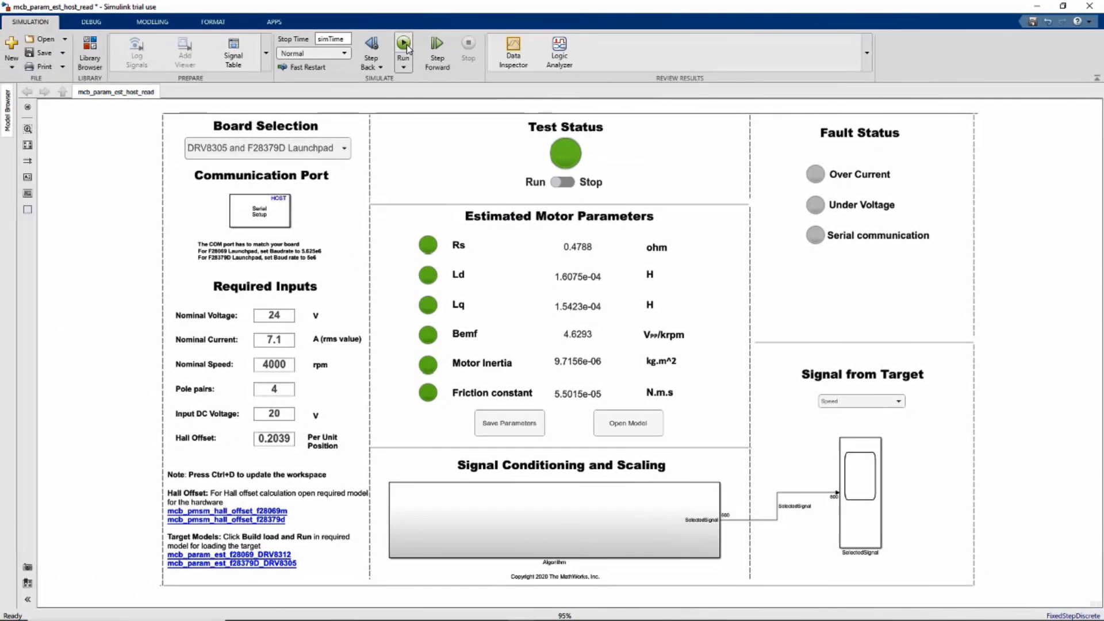
Step: Review the SelectedSignal speed plot, then save the parameters to the estimated_parameters MAT-file
{"action": "double_click", "coordinate": [852, 489]}
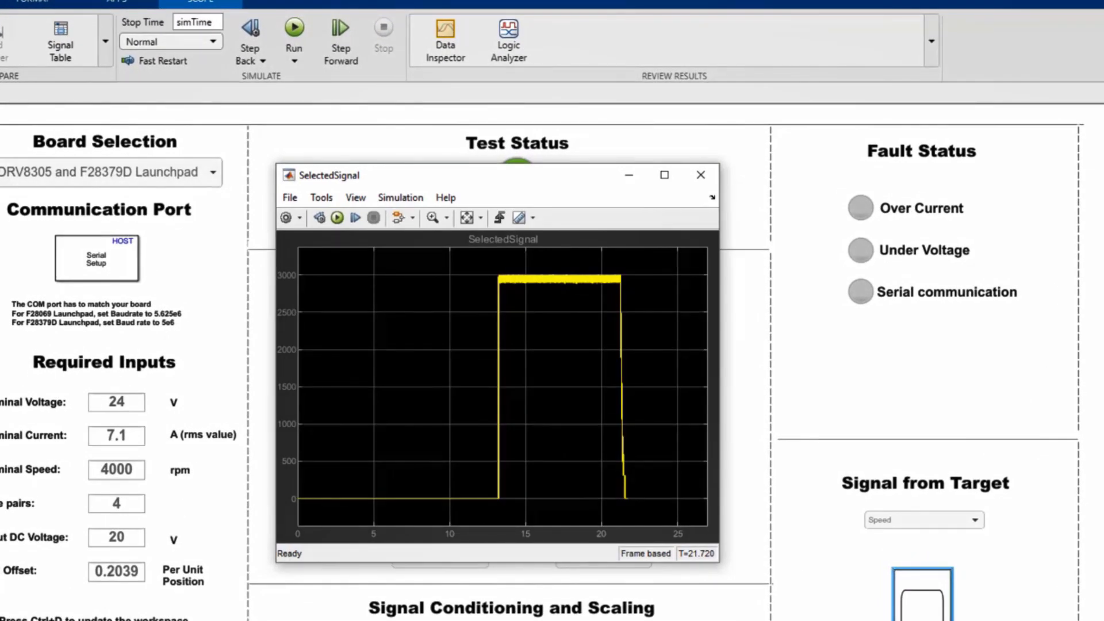
{"action": "left_click", "coordinate": [701, 175]}
{"action": "left_click", "coordinate": [455, 553]}
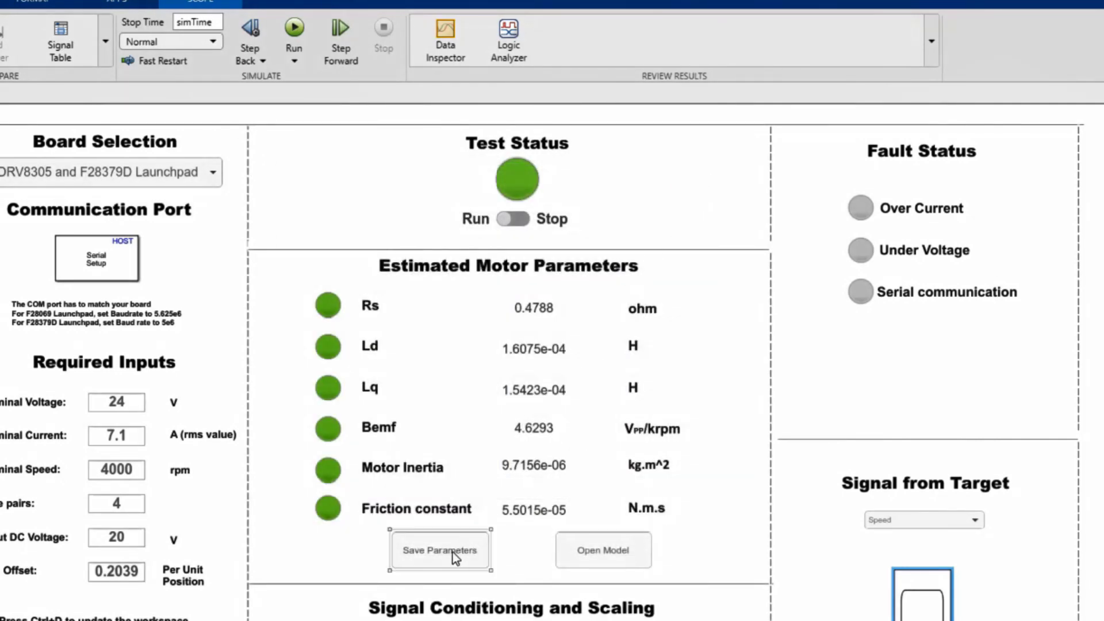
{"action": "left_click", "coordinate": [453, 551]}
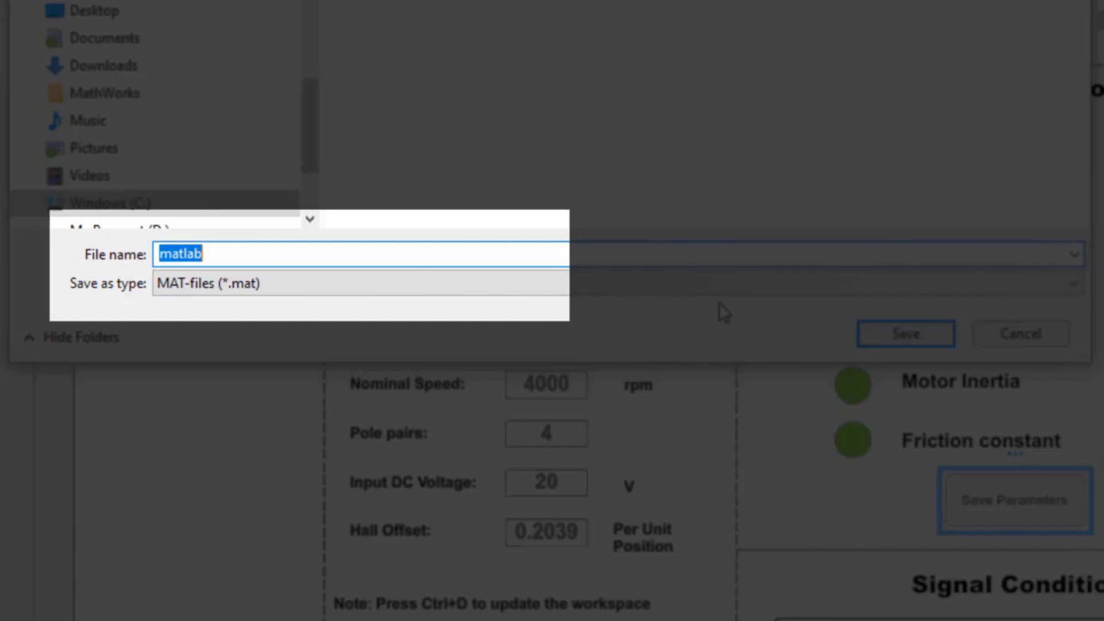
{"action": "type", "text": "estim"}
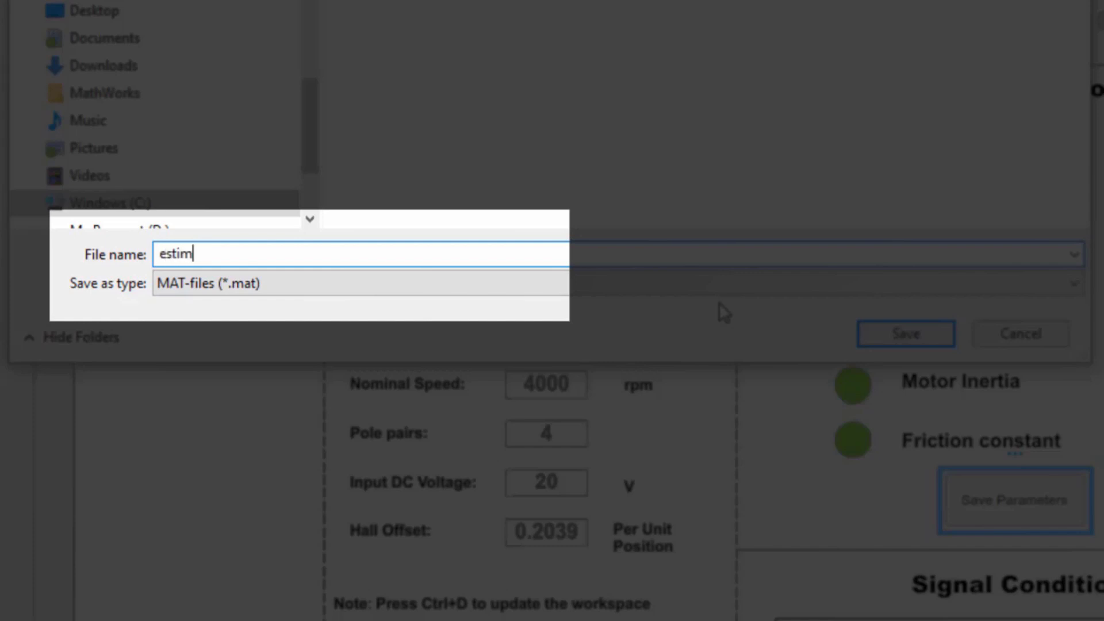
{"action": "type", "text": "ated_parameters"}
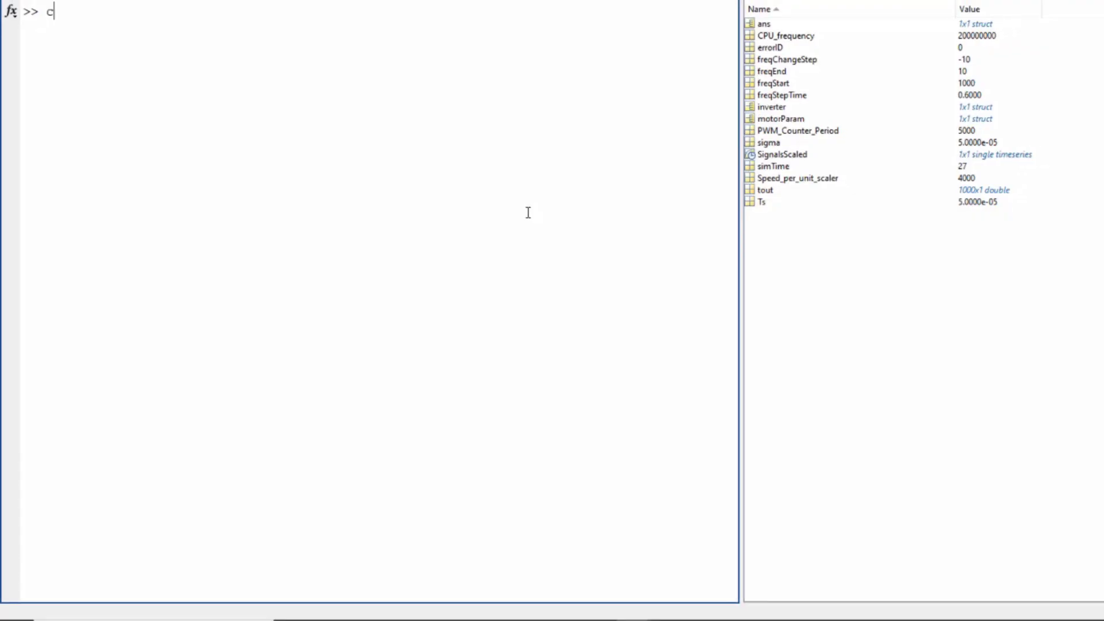
Step: Clear the workspace, load estimated_parameters.mat, and open motorParam in the Variables editor
{"action": "type", "text": "lear"}
{"action": "key", "text": "Return"}
{"action": "type", "text": "load"}
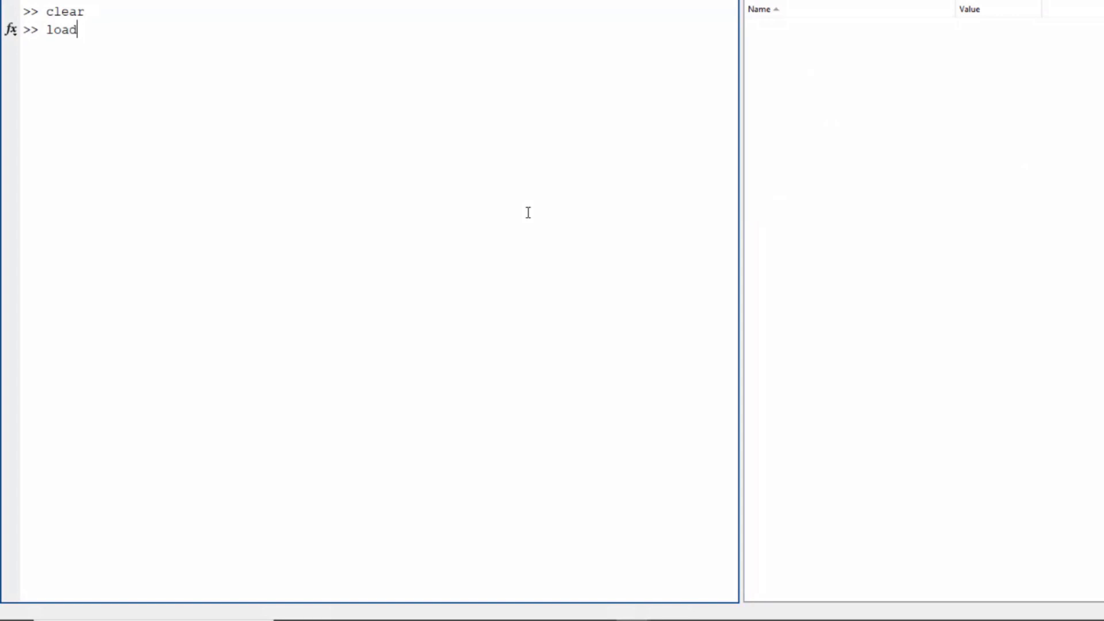
{"action": "type", "text": "("}
{"action": "key", "text": "Up"}
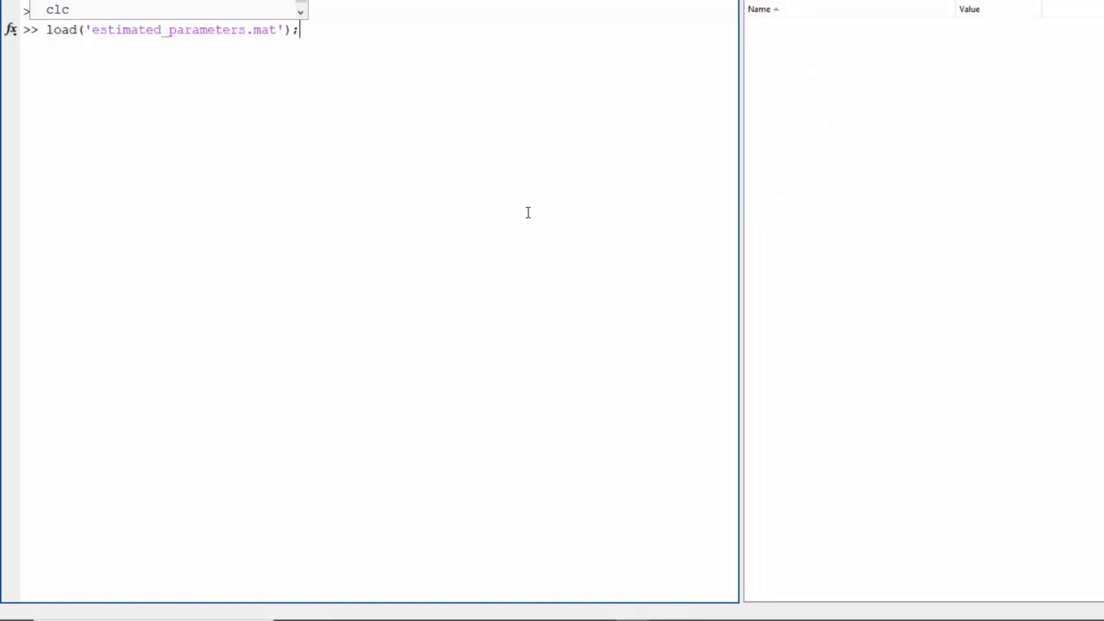
{"action": "key", "text": "Return"}
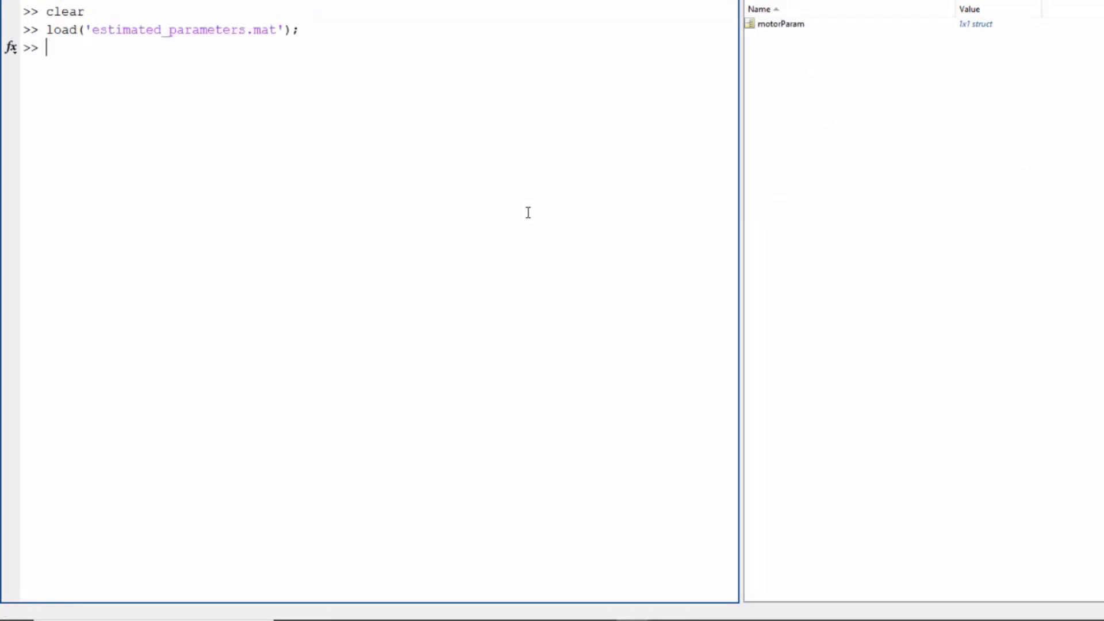
{"action": "left_click", "coordinate": [799, 27]}
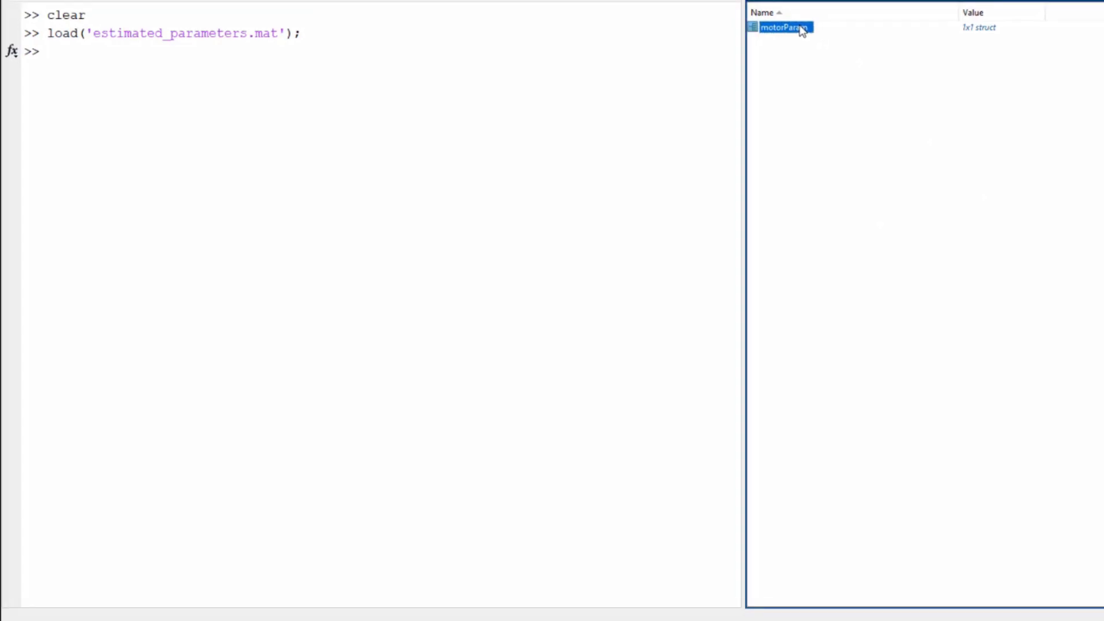
{"action": "double_click", "coordinate": [784, 27]}
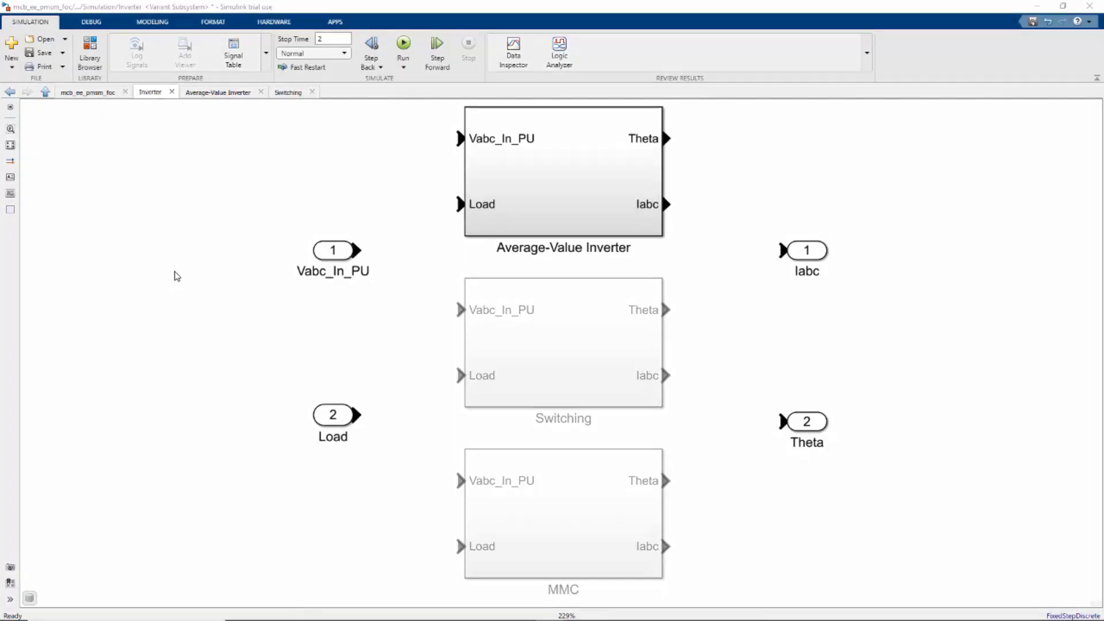
Step: Load estimated_parameters.mat into the Surface Mount PMSM block in the Average-Value Inverter diagram
{"action": "left_click", "coordinate": [196, 93]}
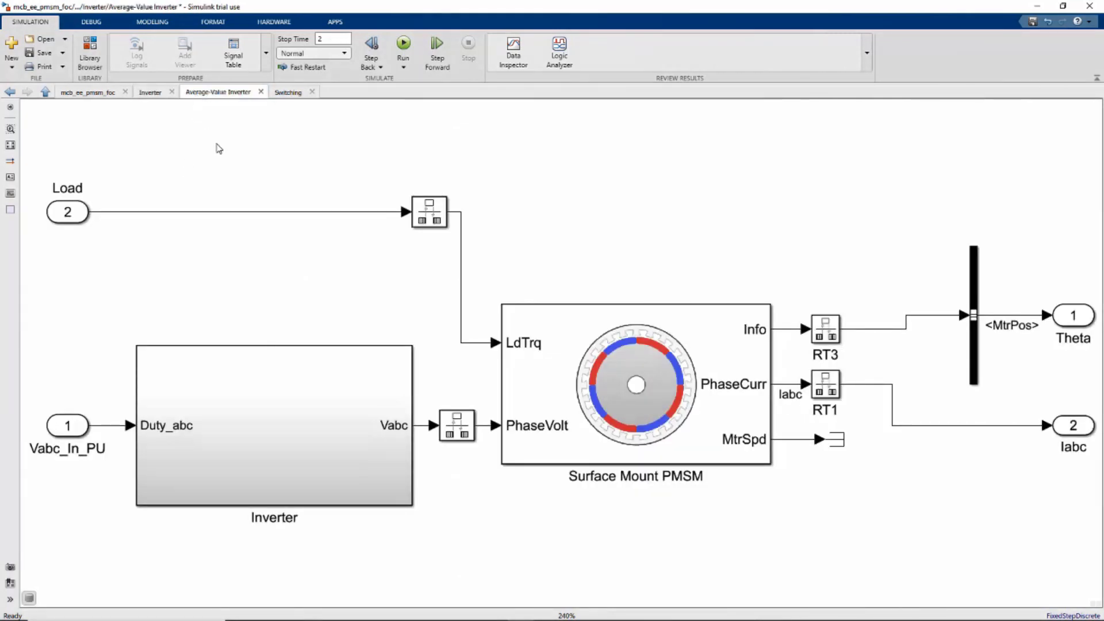
{"action": "left_click", "coordinate": [566, 348]}
{"action": "double_click", "coordinate": [566, 348]}
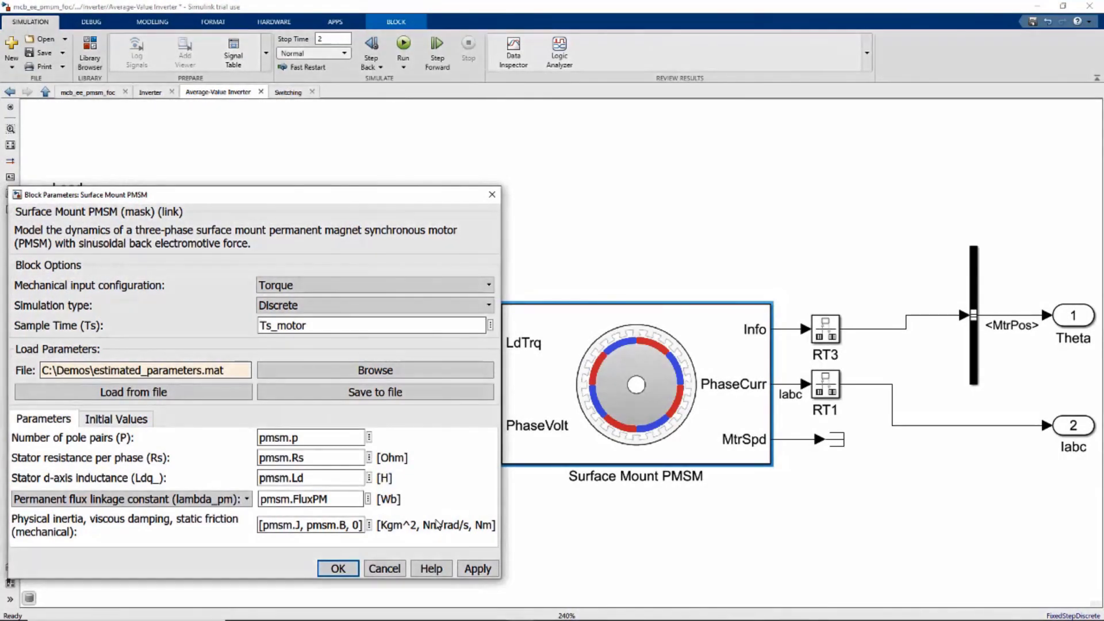
{"action": "left_click", "coordinate": [212, 398]}
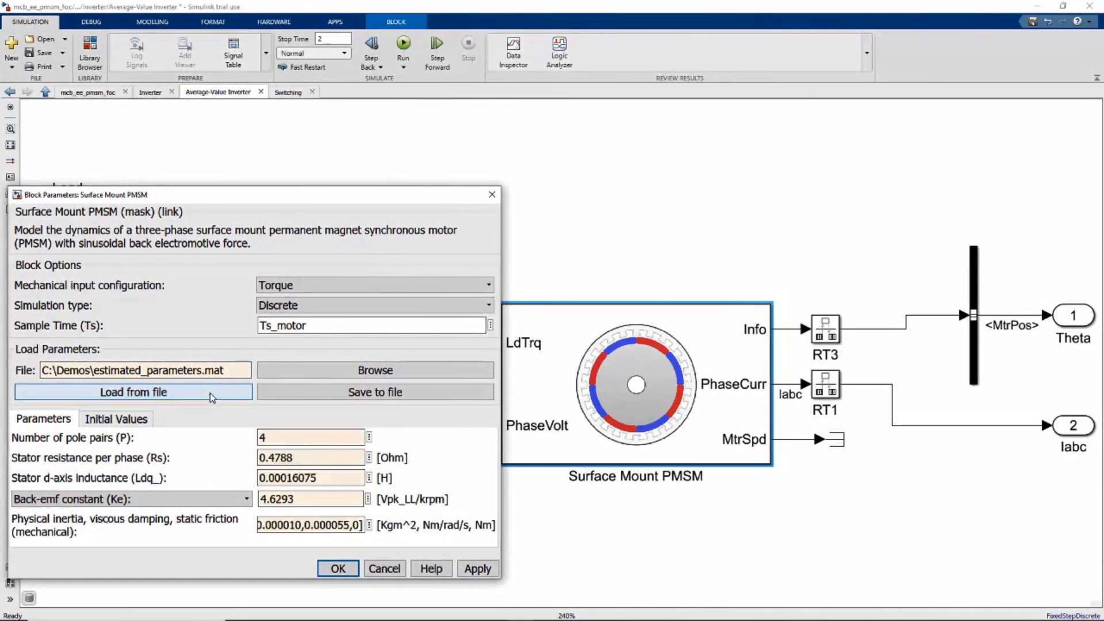
{"action": "left_click", "coordinate": [333, 569]}
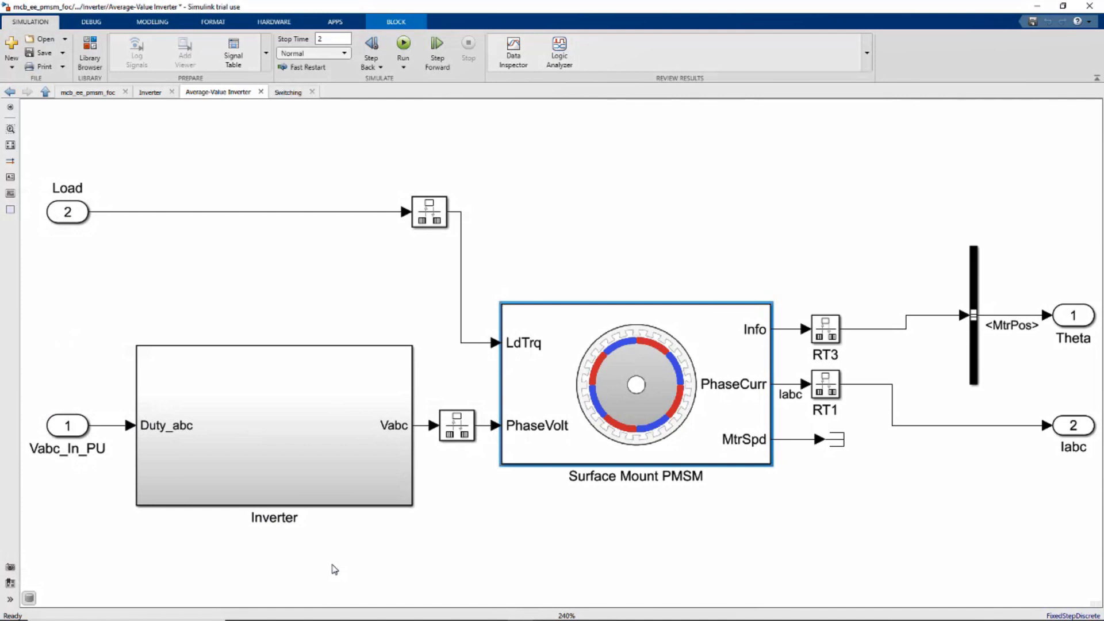
Step: Make Switching the active Inverter variant and open its 3phase converter subsystem
{"action": "double_click", "coordinate": [310, 492]}
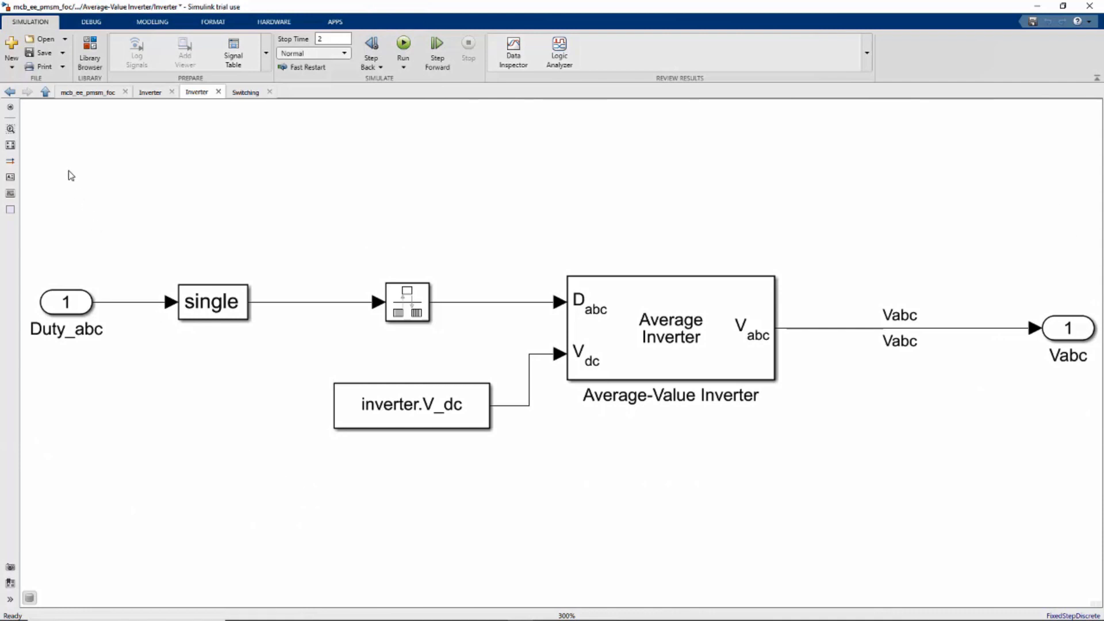
{"action": "left_click", "coordinate": [46, 94]}
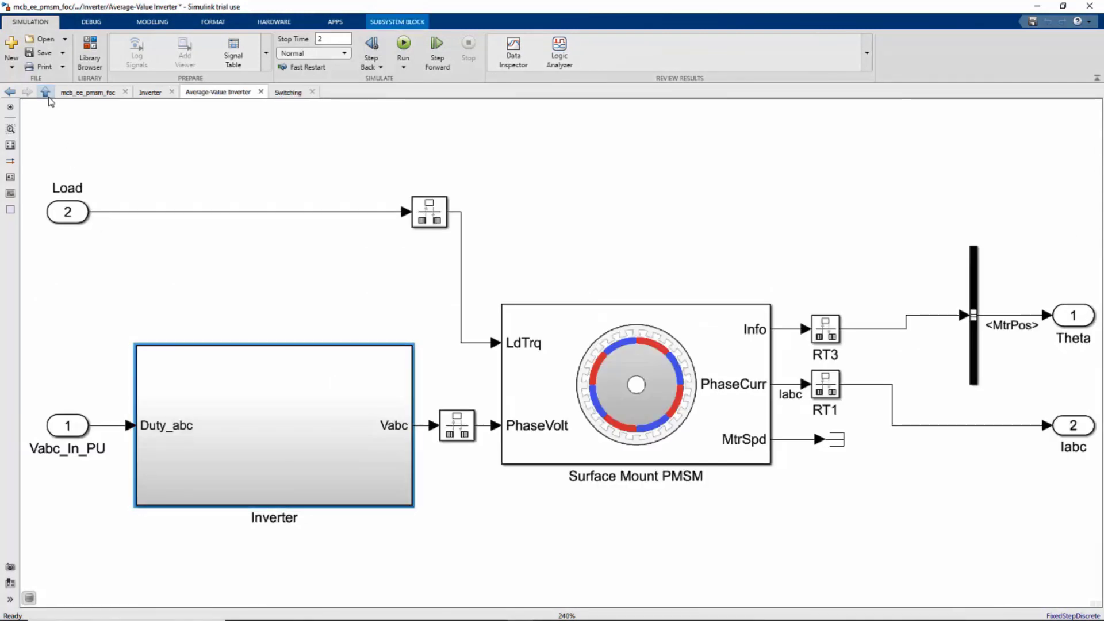
{"action": "left_click", "coordinate": [46, 93]}
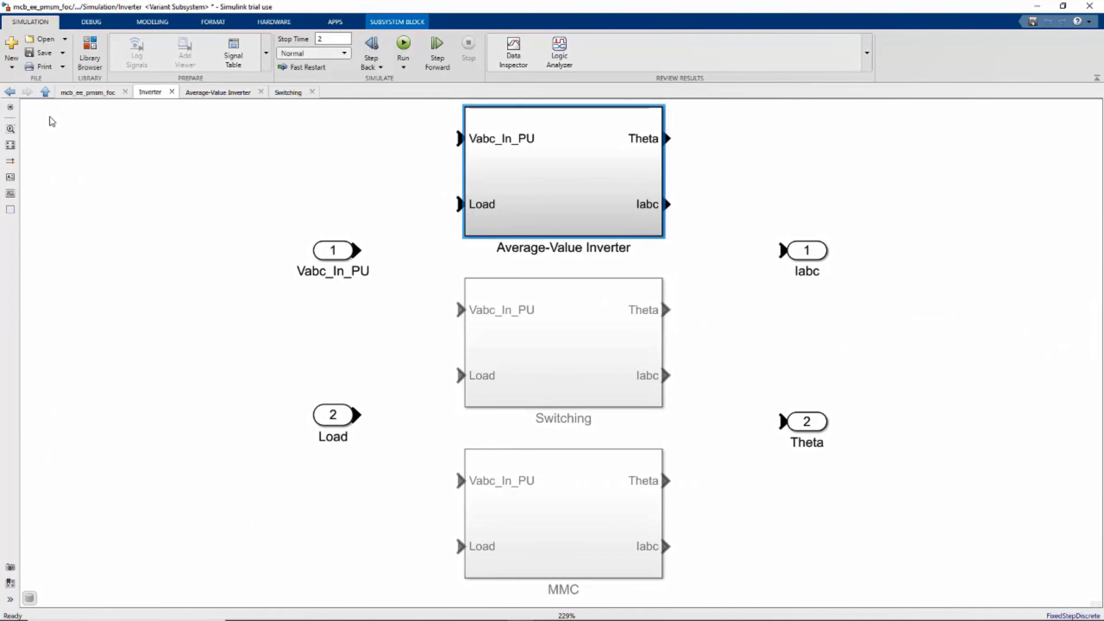
{"action": "left_click", "coordinate": [290, 92]}
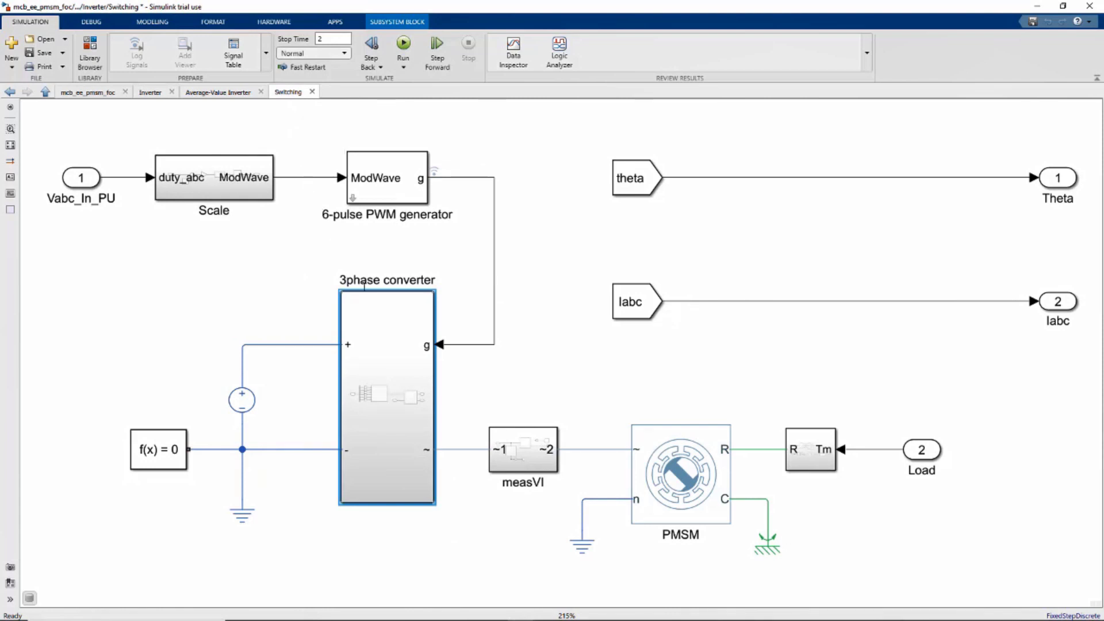
{"action": "double_click", "coordinate": [367, 311]}
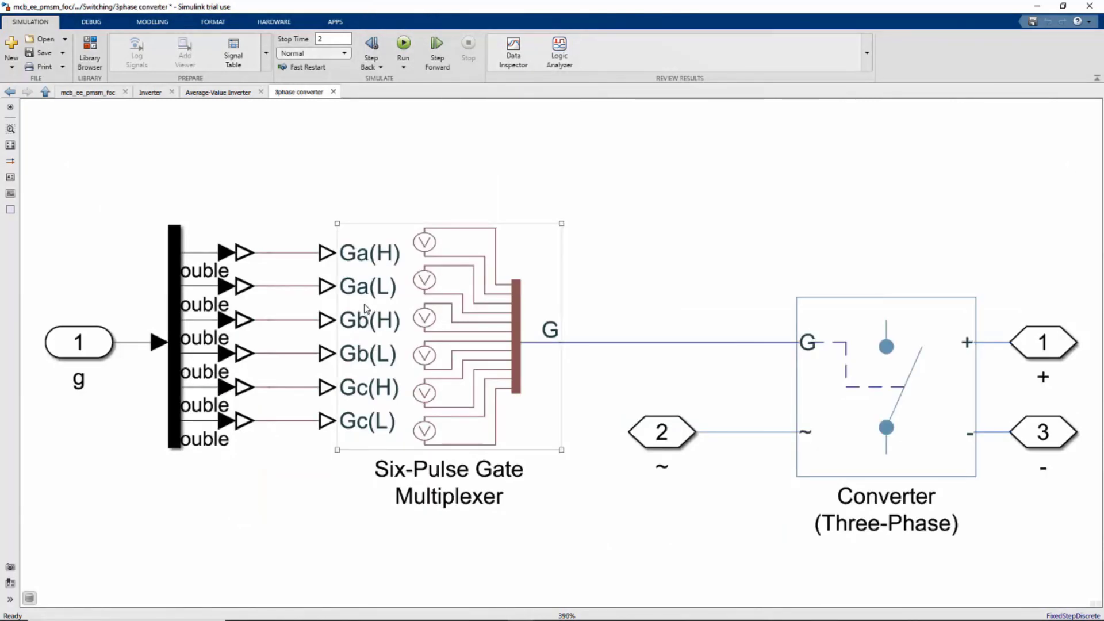
Step: Open the Converter (Three-Phase) block parameters and list its Switching device options
{"action": "left_click", "coordinate": [810, 384]}
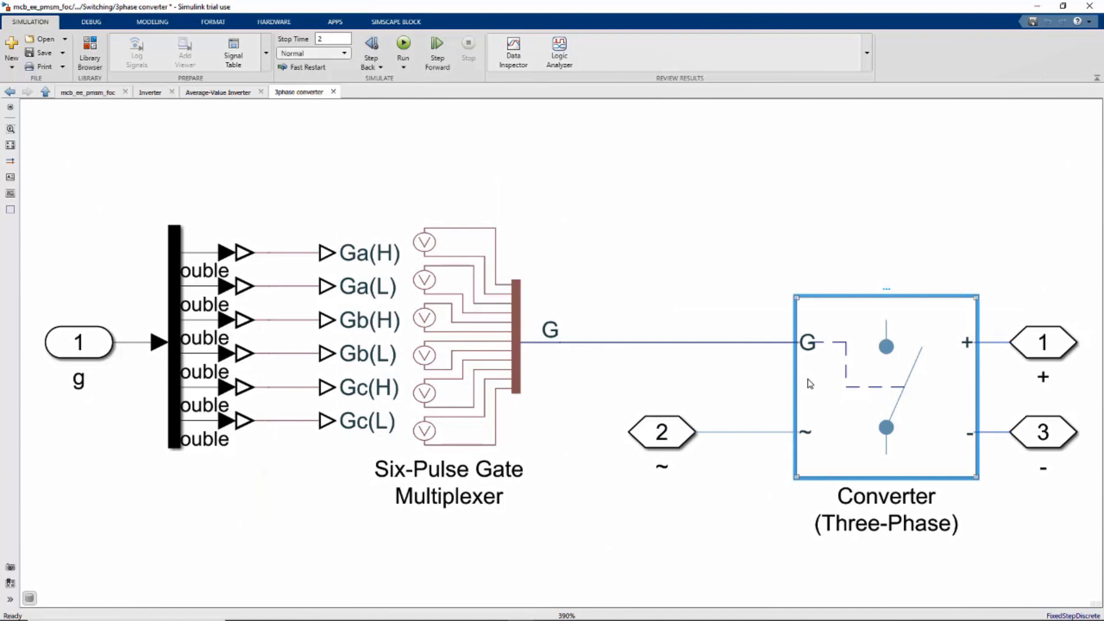
{"action": "double_click", "coordinate": [810, 383]}
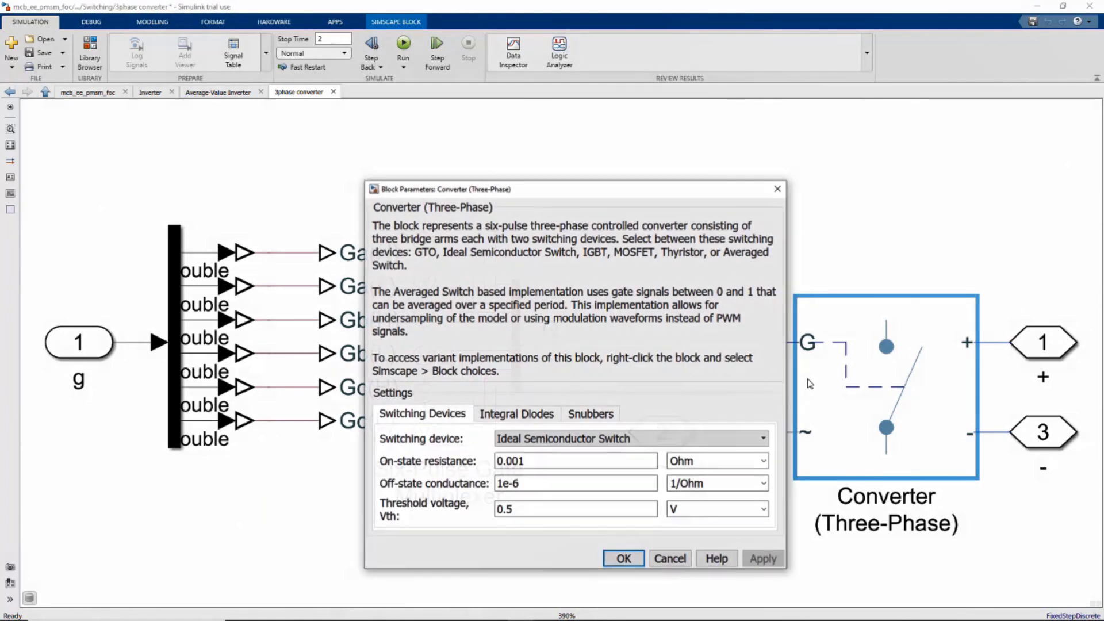
{"action": "left_click", "coordinate": [765, 439]}
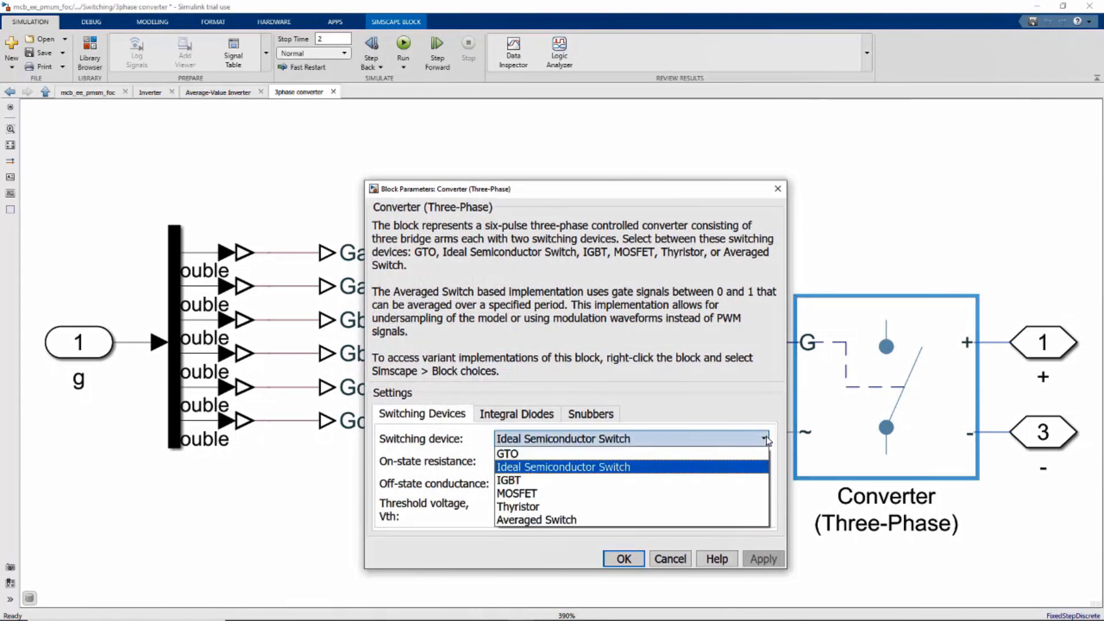